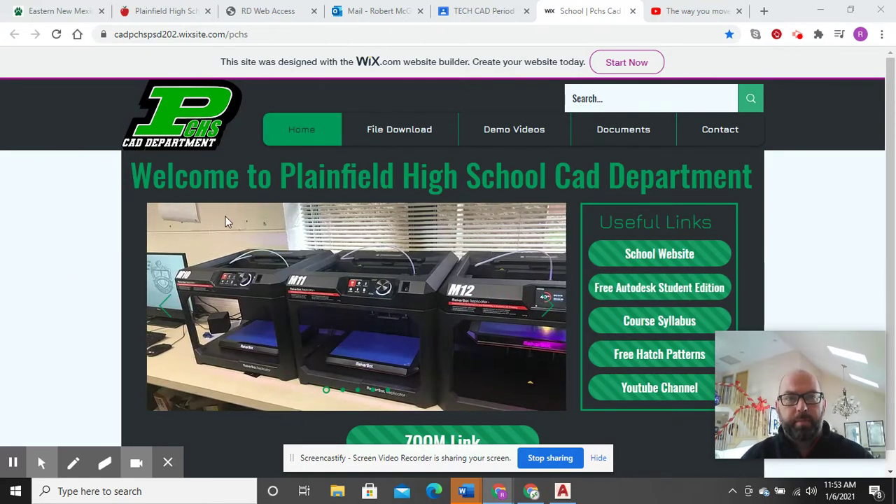
- In the TECH CAD Period 7 class stream, find and open the attached 3D Playground Project Guide spreadsheet
{"action": "left_click", "coordinate": [454, 7]}
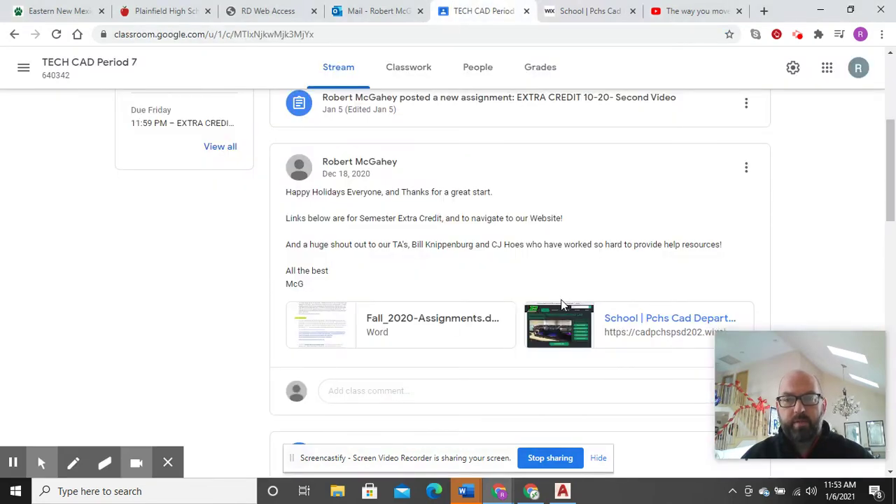
{"action": "scroll", "coordinate": [561, 302], "scroll_direction": "down", "scroll_amount": 10}
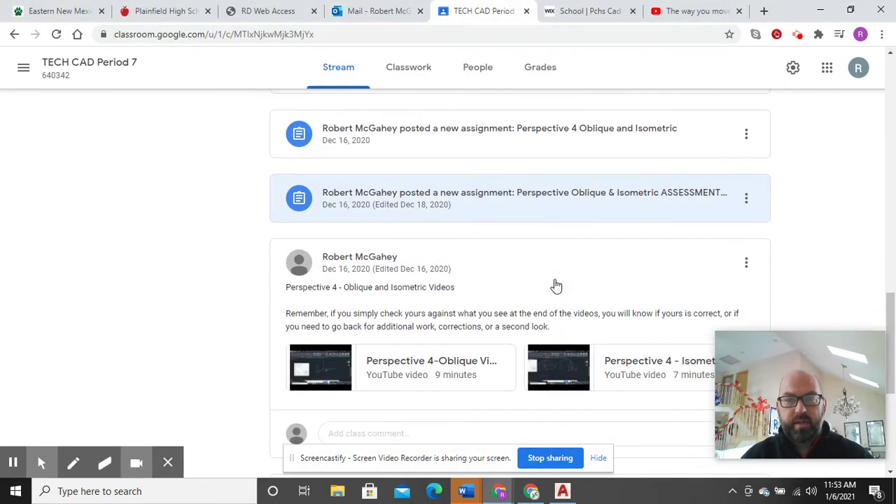
{"action": "scroll", "coordinate": [560, 284], "scroll_direction": "down", "scroll_amount": 4}
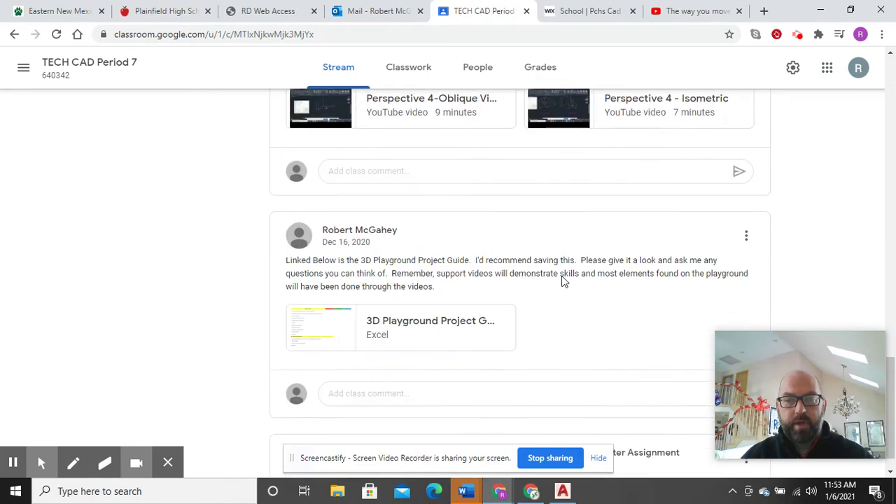
{"action": "left_click", "coordinate": [410, 331]}
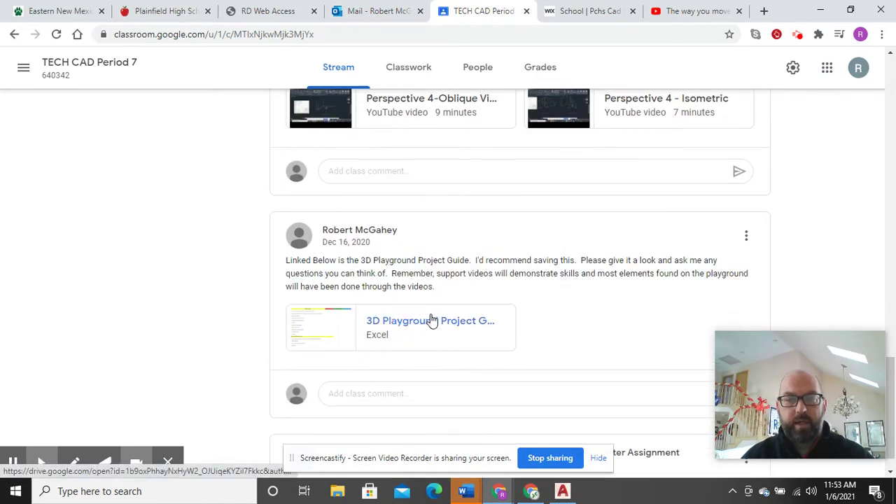
{"action": "left_click", "coordinate": [319, 336]}
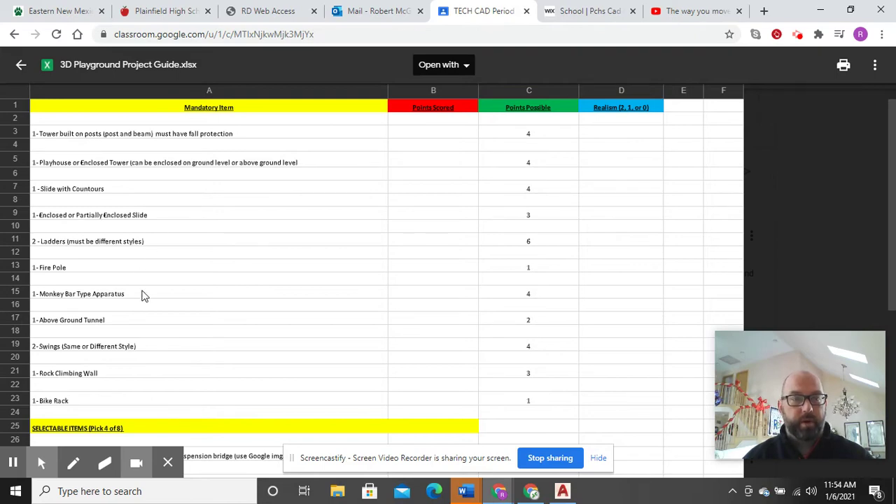
- Review the mandatory and selectable playground items and their possible points in the project guide
{"action": "scroll", "coordinate": [151, 329], "scroll_direction": "down", "scroll_amount": 4}
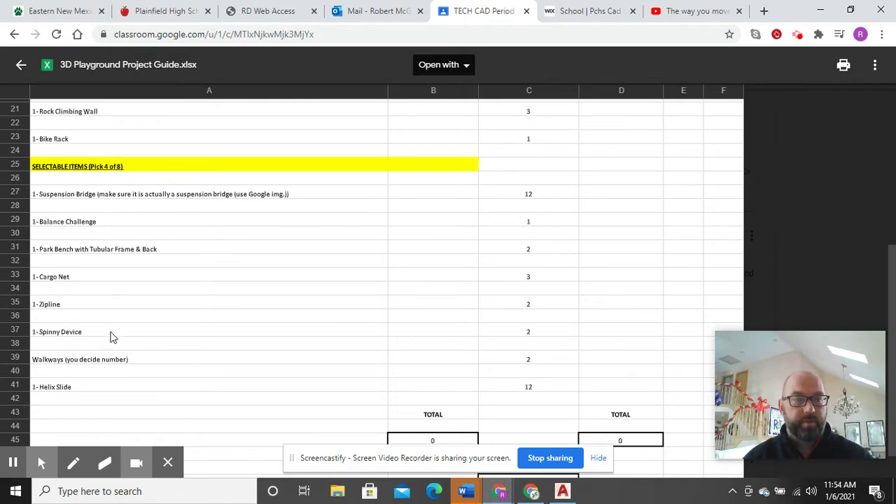
{"action": "scroll", "coordinate": [98, 378], "scroll_direction": "up", "scroll_amount": 3}
{"action": "scroll", "coordinate": [91, 377], "scroll_direction": "up", "scroll_amount": 2}
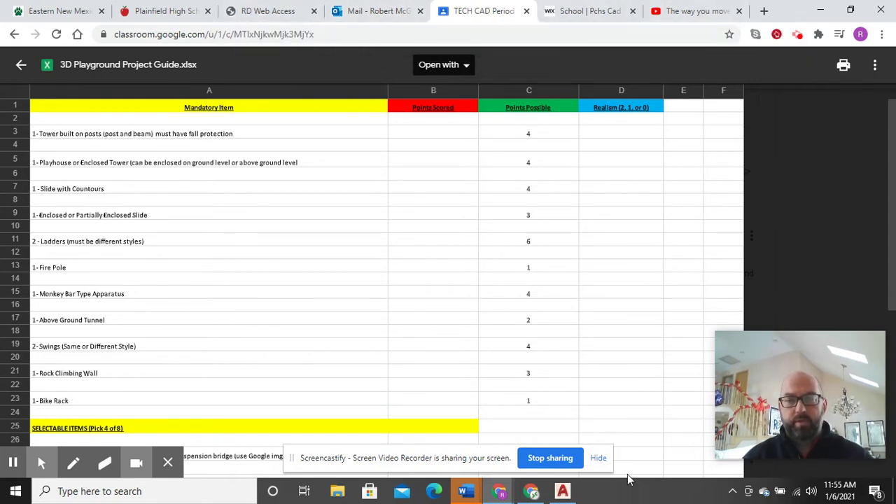
{"action": "left_click", "coordinate": [564, 492]}
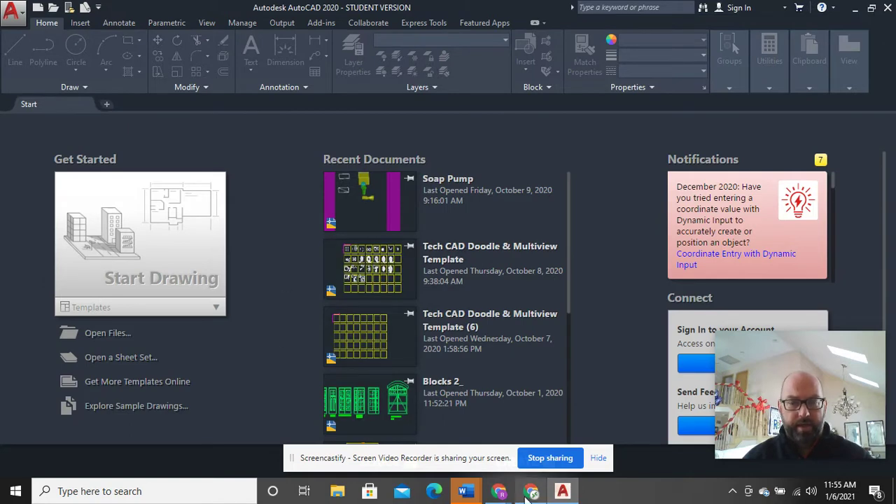
{"action": "mouse_move", "coordinate": [506, 496]}
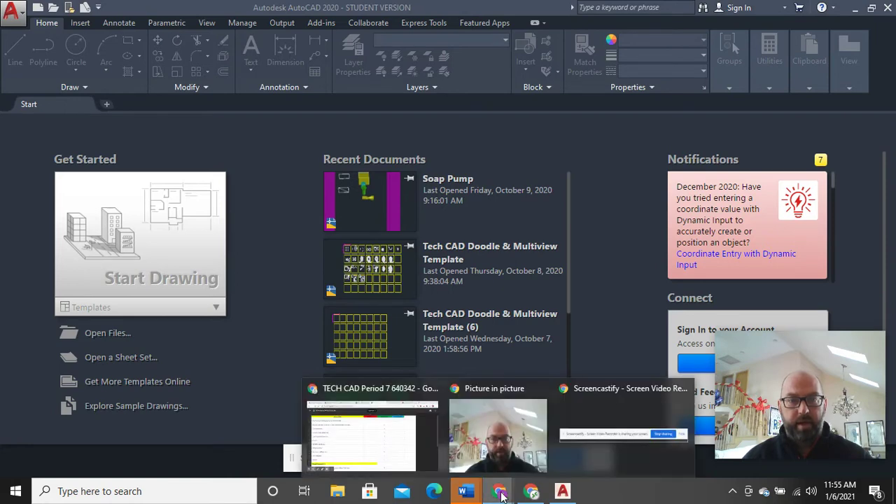
{"action": "left_click", "coordinate": [424, 445]}
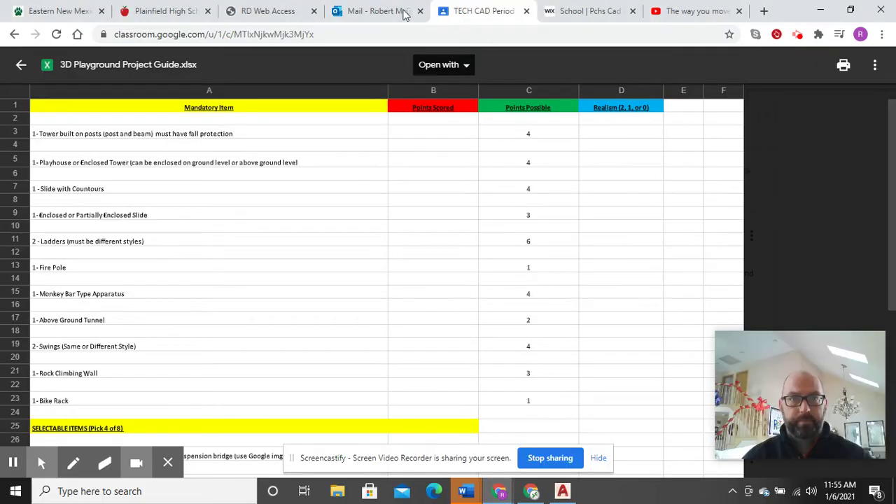
- Download the Tech Cad 3D Playground Template from the CAD department website and open it in AutoCAD
{"action": "left_click", "coordinate": [581, 8]}
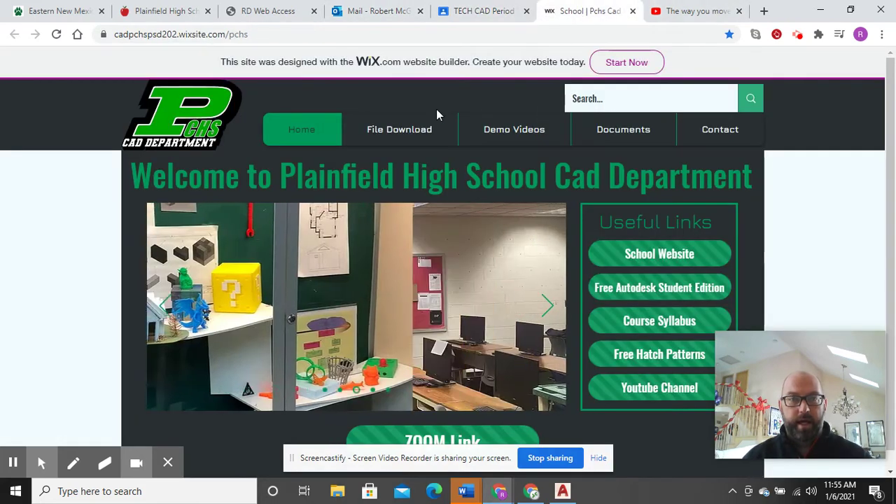
{"action": "left_click", "coordinate": [413, 136]}
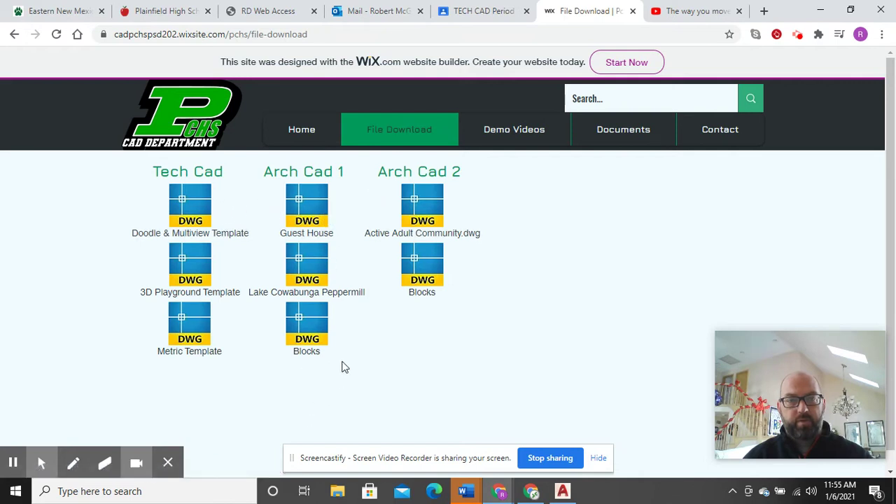
{"action": "left_click", "coordinate": [198, 272]}
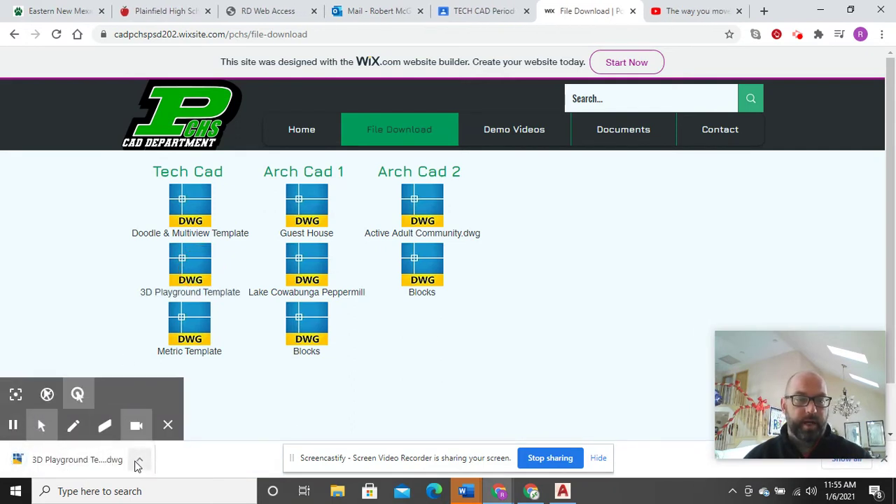
{"action": "left_click", "coordinate": [139, 459]}
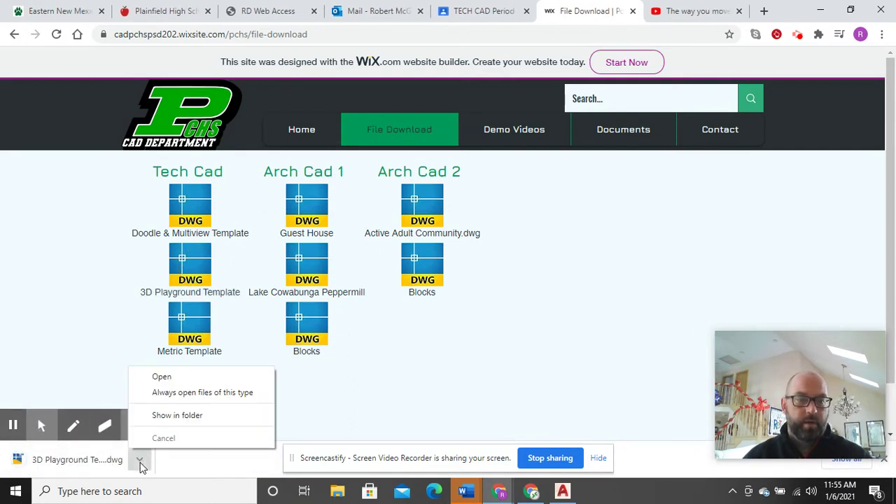
{"action": "left_click", "coordinate": [149, 377]}
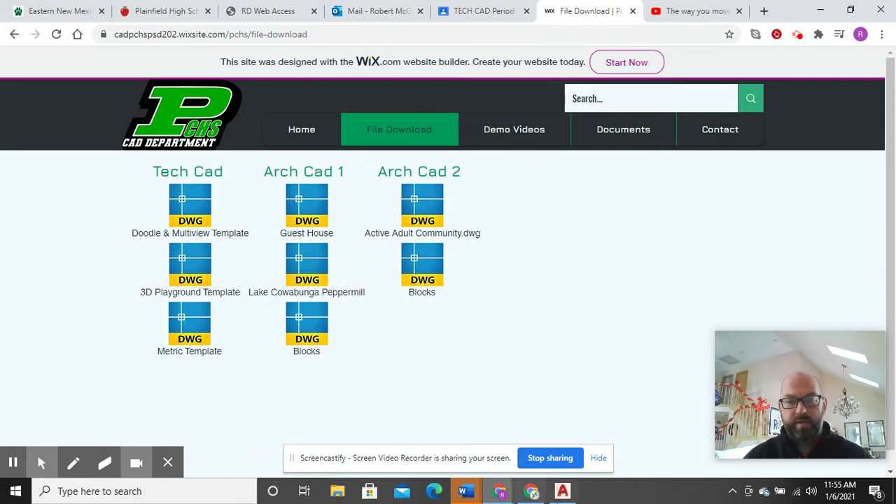
{"action": "left_click", "coordinate": [563, 492]}
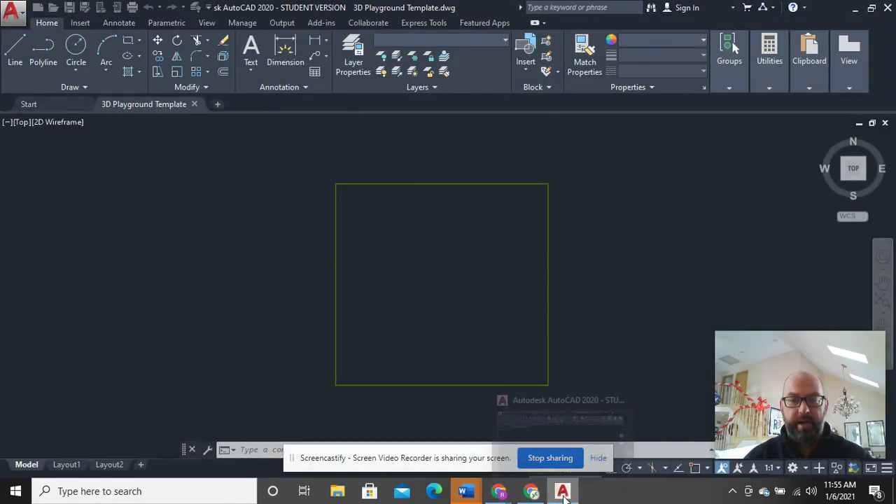
{"action": "mouse_move", "coordinate": [563, 492]}
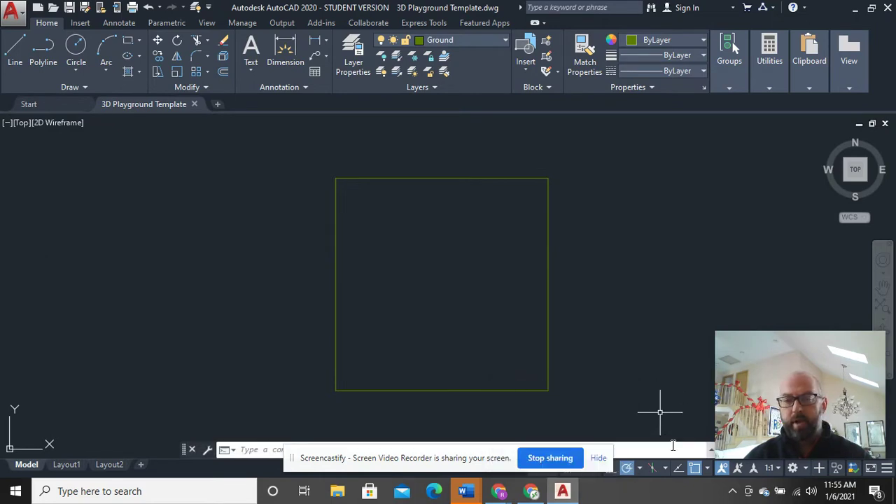
{"action": "left_click_drag", "start_coordinate": [490, 463], "coordinate": [359, 476]}
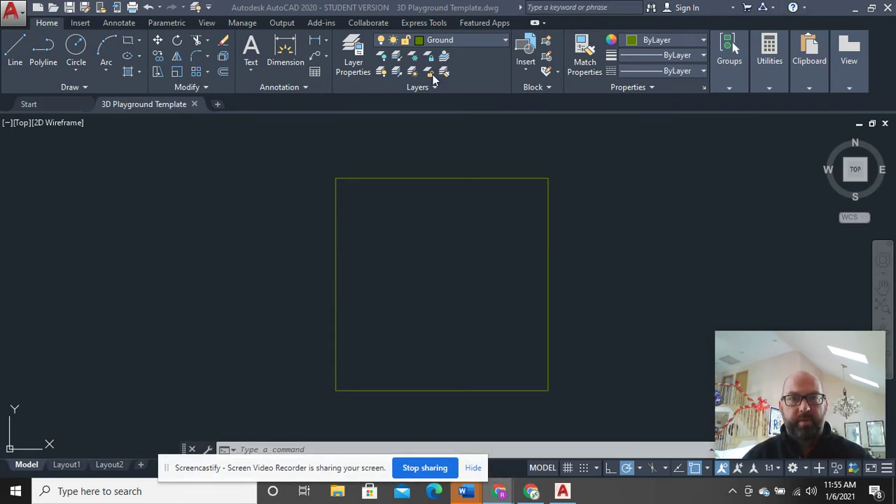
- Set the drawing view to SW Isometric, trying SE Isometric for comparison and returning to SW Isometric
{"action": "left_click", "coordinate": [20, 126]}
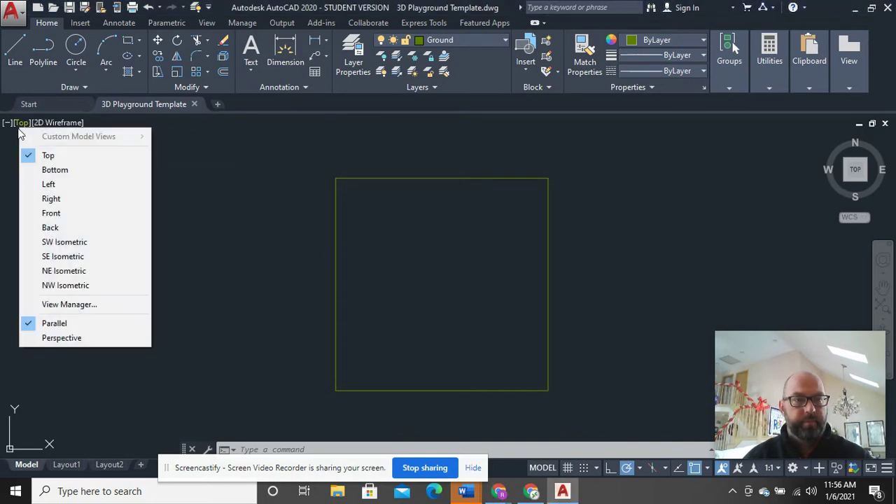
{"action": "left_click", "coordinate": [57, 243]}
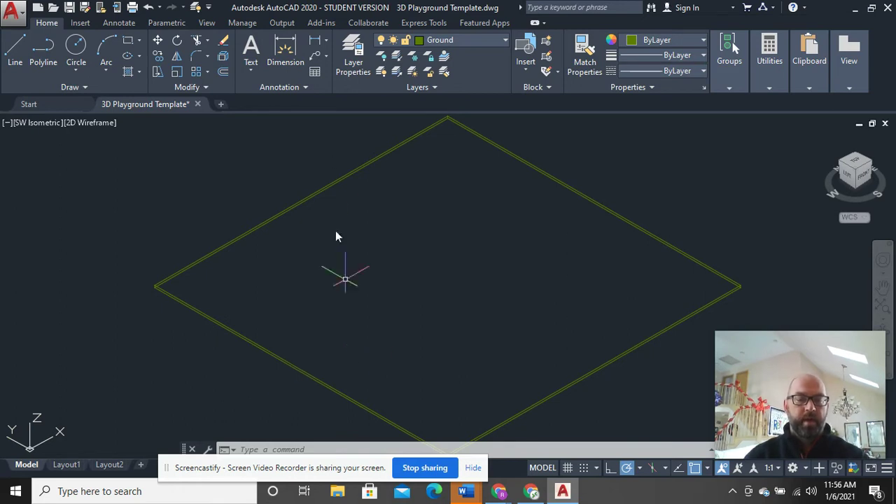
{"action": "left_click", "coordinate": [36, 125]}
{"action": "left_click", "coordinate": [83, 257]}
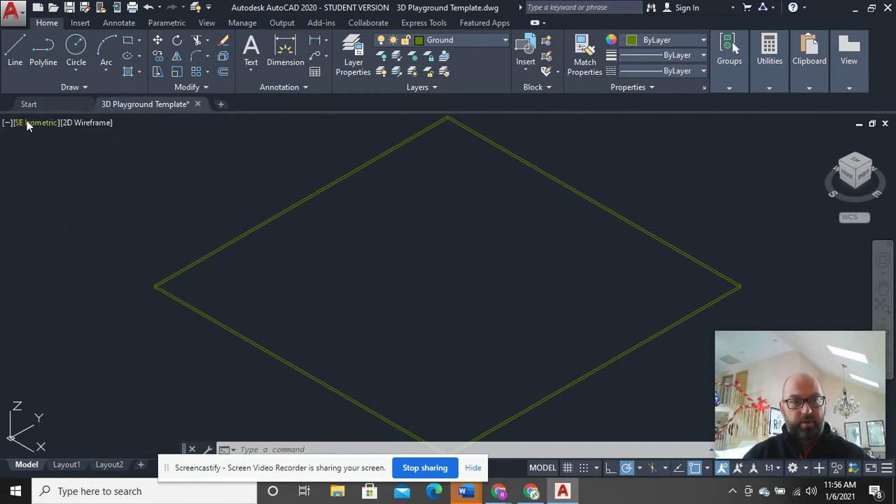
{"action": "left_click", "coordinate": [27, 123]}
{"action": "left_click", "coordinate": [73, 242]}
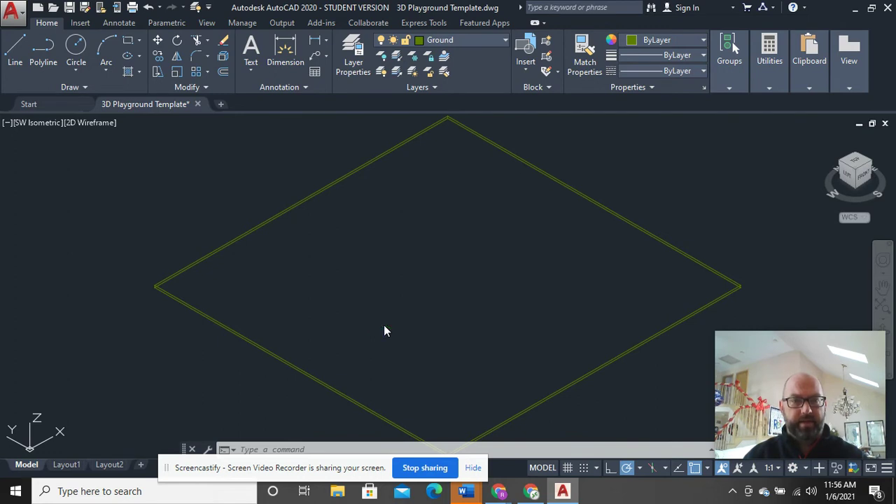
- Show the playground's ground slab from a freely orbited 3D angle in the Realistic visual style
{"action": "middle_click_drag", "start_coordinate": [384, 331], "coordinate": [387, 285], "text": "shift"}
{"action": "mouse_move", "coordinate": [394, 295]}
{"action": "middle_mouse_down", "text": "shift"}
{"action": "mouse_move", "coordinate": [360, 306]}
{"action": "mouse_move", "coordinate": [340, 292]}
{"action": "mouse_move", "coordinate": [344, 270]}
{"action": "mouse_move", "coordinate": [376, 268]}
{"action": "mouse_move", "coordinate": [400, 286]}
{"action": "mouse_move", "coordinate": [402, 310]}
{"action": "mouse_move", "coordinate": [378, 312]}
{"action": "mouse_move", "coordinate": [363, 297]}
{"action": "mouse_move", "coordinate": [374, 280]}
{"action": "mouse_move", "coordinate": [410, 282]}
{"action": "mouse_move", "coordinate": [427, 294]}
{"action": "mouse_move", "coordinate": [417, 312]}
{"action": "mouse_move", "coordinate": [388, 308]}
{"action": "mouse_move", "coordinate": [384, 294]}
{"action": "mouse_move", "coordinate": [401, 282]}
{"action": "mouse_move", "coordinate": [384, 296]}
{"action": "mouse_move", "coordinate": [380, 278]}
{"action": "mouse_move", "coordinate": [357, 268]}
{"action": "mouse_move", "coordinate": [349, 289]}
{"action": "mouse_move", "coordinate": [390, 306]}
{"action": "mouse_move", "coordinate": [408, 294]}
{"action": "mouse_move", "coordinate": [384, 296]}
{"action": "middle_mouse_up", "text": "shift"}
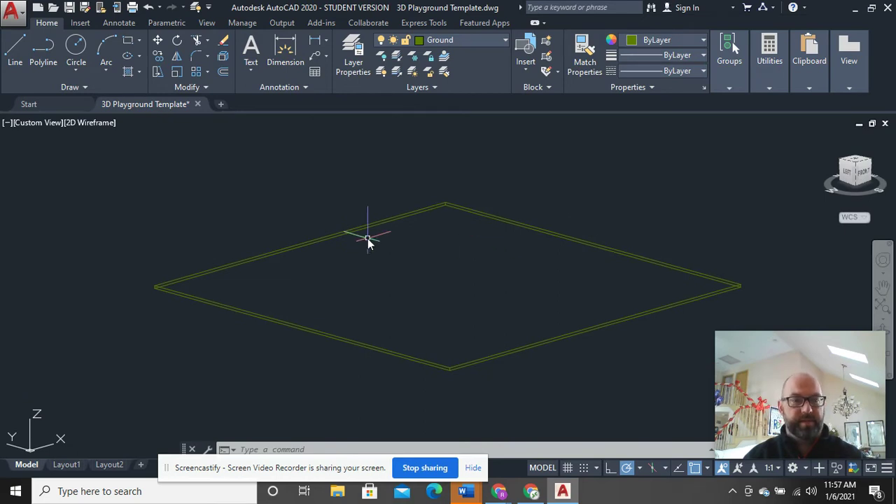
{"action": "middle_click_drag", "start_coordinate": [549, 242], "coordinate": [535, 256], "text": "shift"}
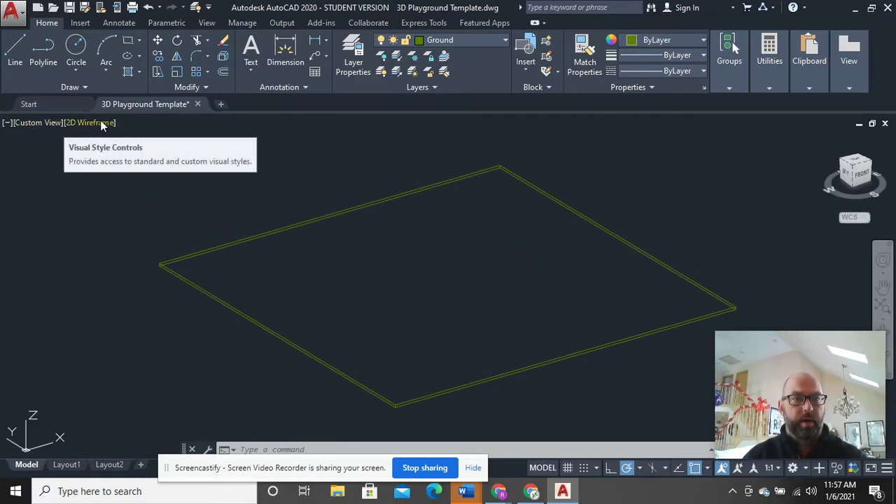
{"action": "left_click", "coordinate": [29, 126]}
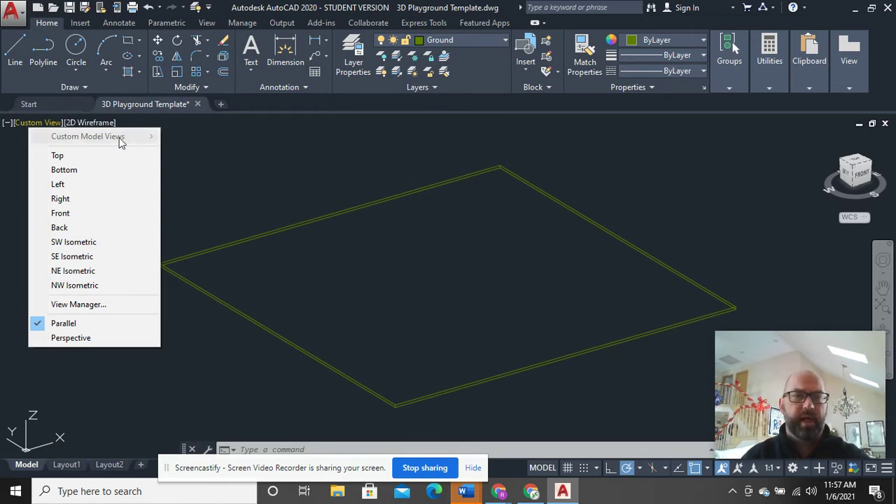
{"action": "left_click", "coordinate": [96, 122]}
{"action": "left_click", "coordinate": [98, 123]}
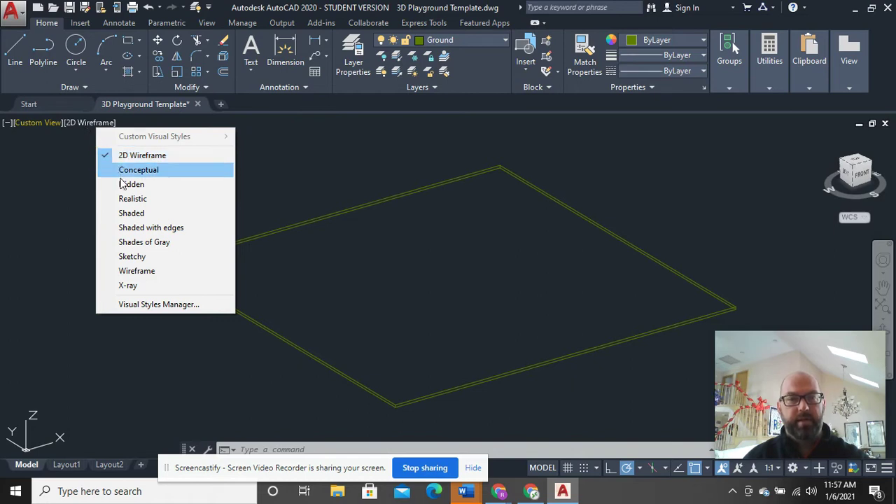
{"action": "left_click", "coordinate": [127, 200]}
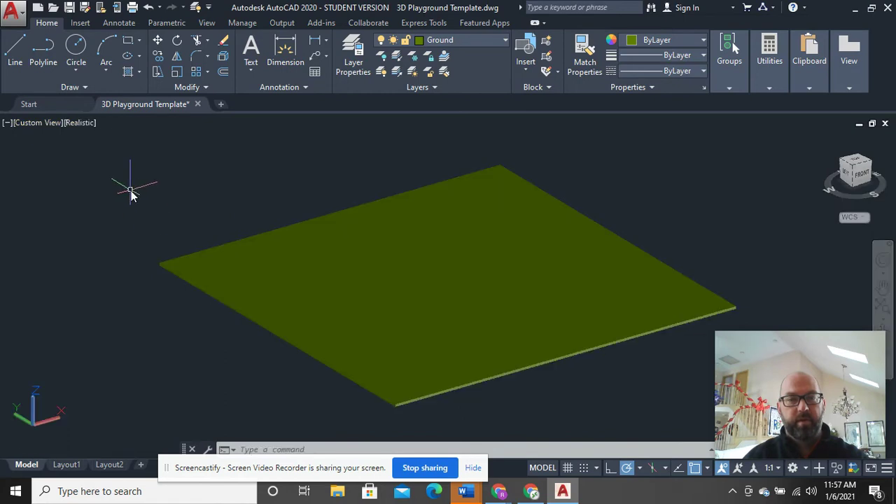
- Switch the workspace from Drafting & Annotation to 3D Modeling
{"action": "mouse_move", "coordinate": [184, 264]}
{"action": "middle_mouse_down", "text": "shift"}
{"action": "mouse_move", "coordinate": [190, 202]}
{"action": "mouse_move", "coordinate": [180, 254]}
{"action": "mouse_move", "coordinate": [164, 269]}
{"action": "mouse_move", "coordinate": [175, 275]}
{"action": "middle_mouse_up", "text": "shift"}
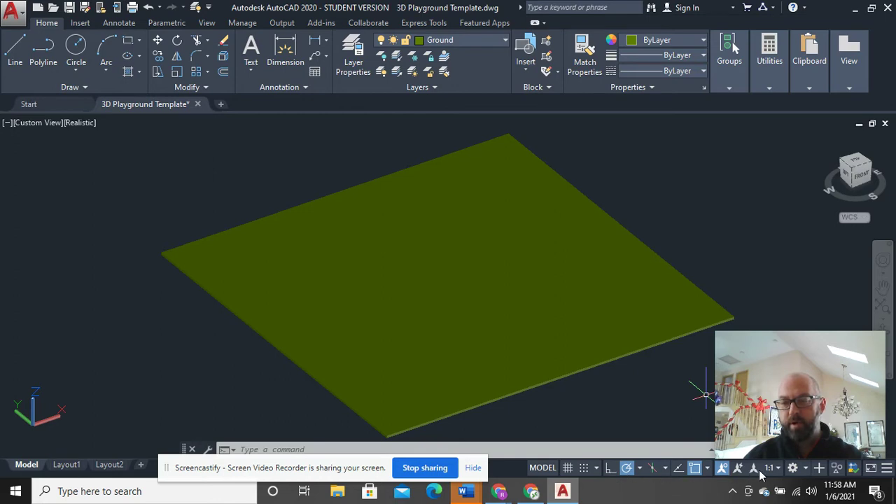
{"action": "left_click", "coordinate": [800, 470]}
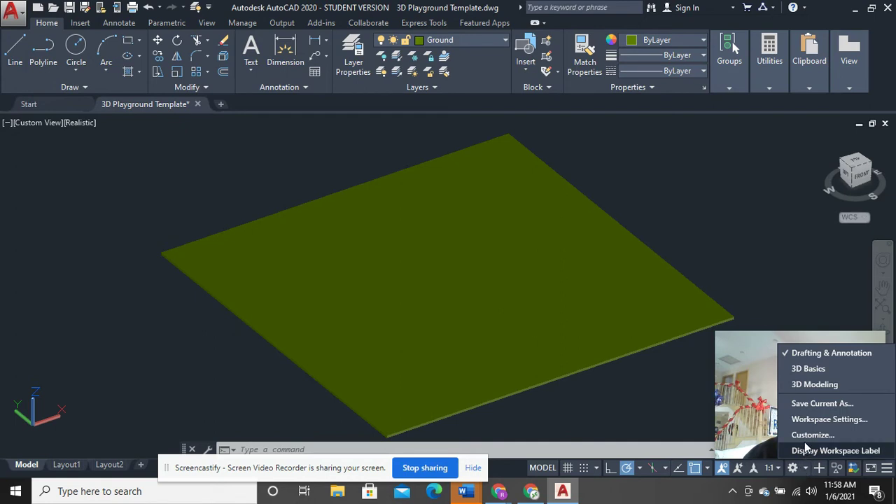
{"action": "left_click", "coordinate": [812, 385]}
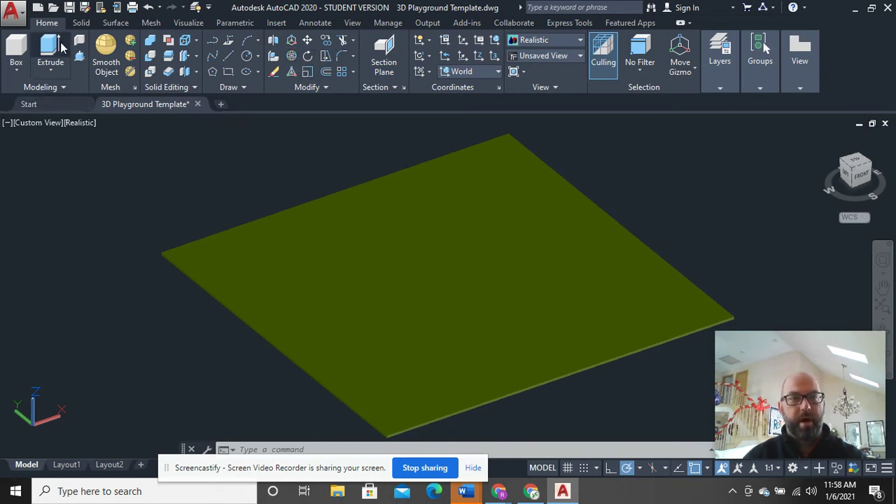
- Look through the available solid primitives and the tools grouped with Extrude
{"action": "left_click", "coordinate": [16, 71]}
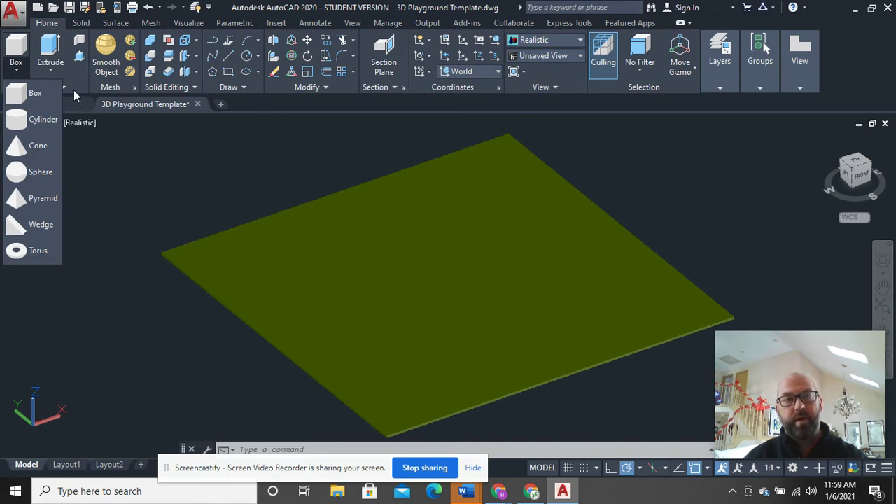
{"action": "left_click", "coordinate": [55, 71]}
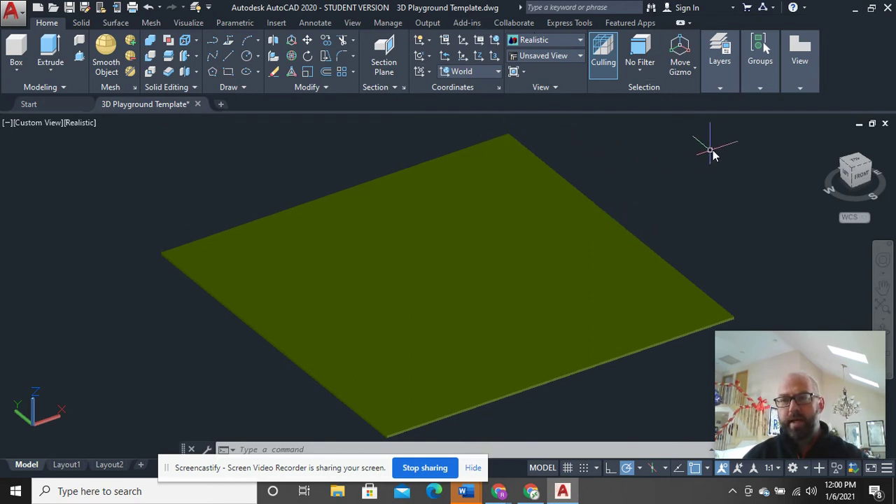
- Look through the layers available in the playground drawing
{"action": "left_click", "coordinate": [718, 93]}
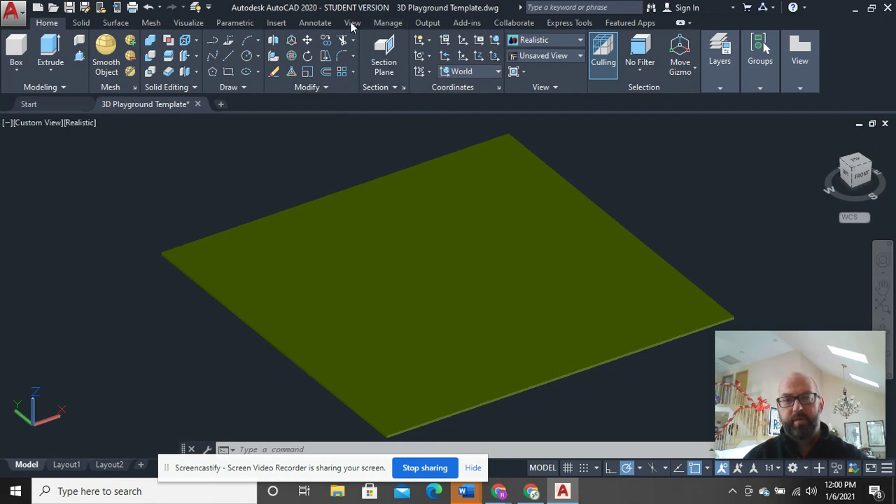
{"action": "left_click", "coordinate": [728, 85]}
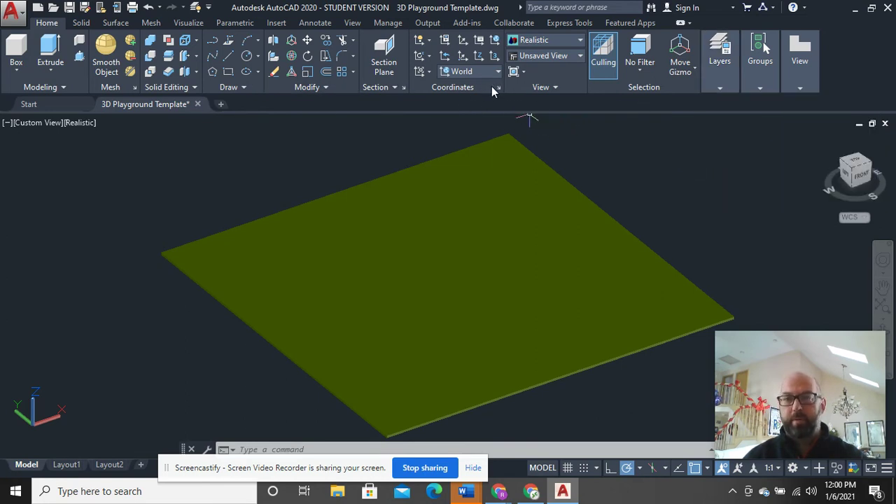
{"action": "mouse_move", "coordinate": [727, 86]}
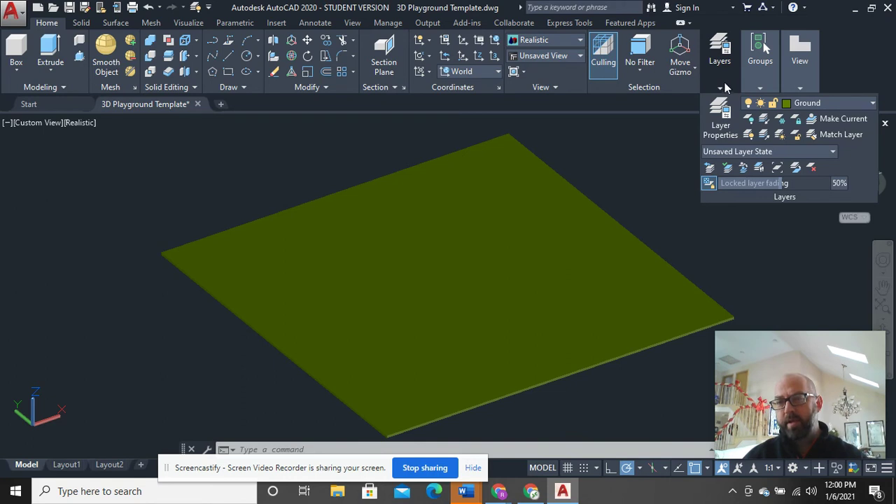
{"action": "left_click", "coordinate": [865, 106]}
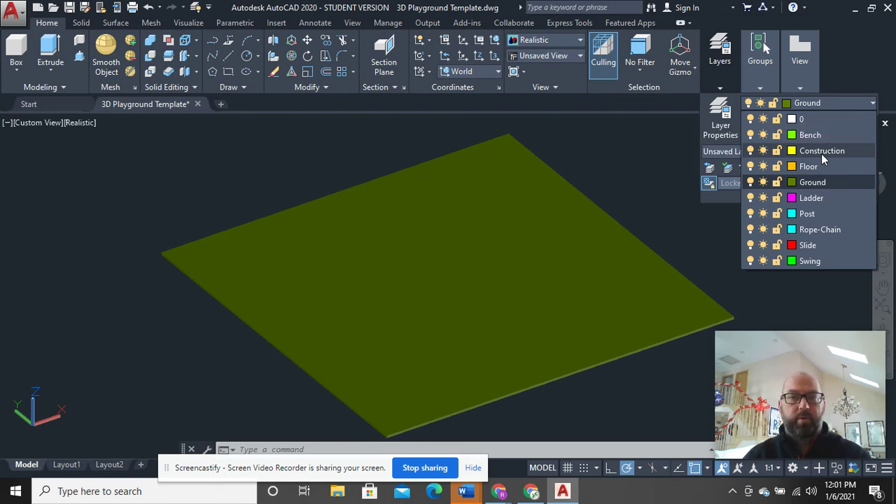
{"action": "left_click", "coordinate": [132, 195]}
{"action": "left_click", "coordinate": [258, 170]}
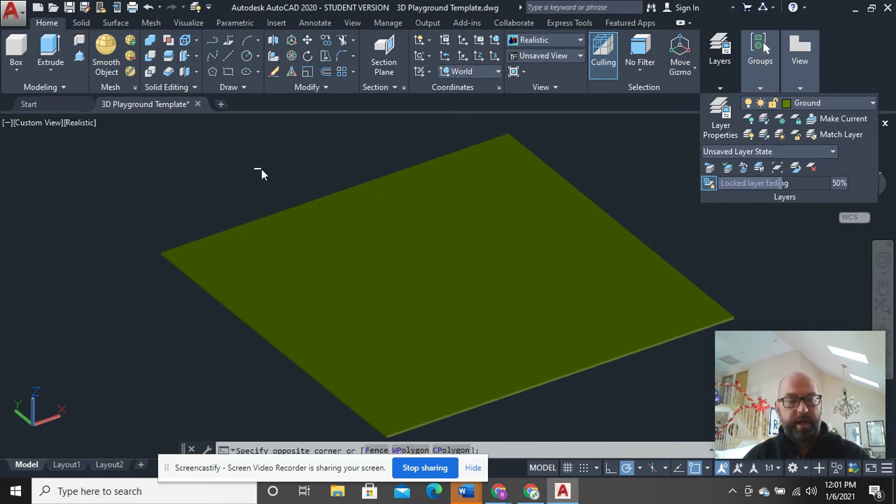
{"action": "left_click", "coordinate": [522, 341]}
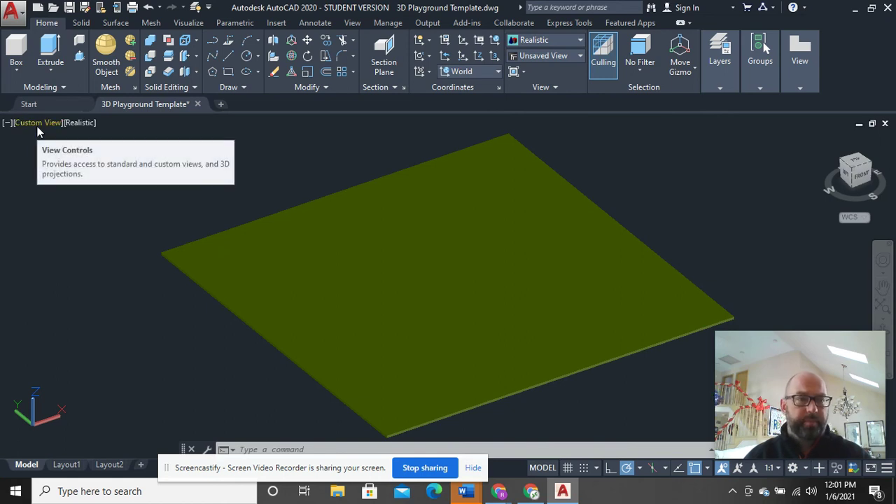
- Switch the visual style to 2D Wireframe and make the Construction layer current
{"action": "left_click", "coordinate": [80, 123]}
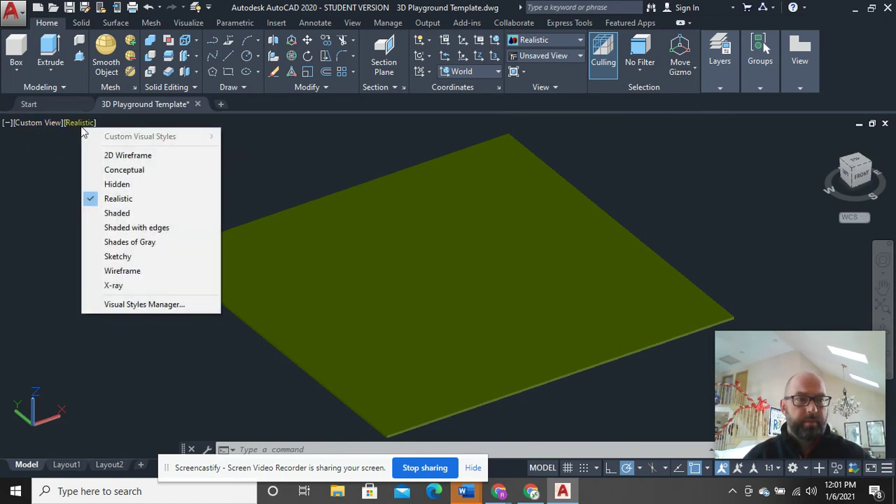
{"action": "left_click", "coordinate": [98, 155]}
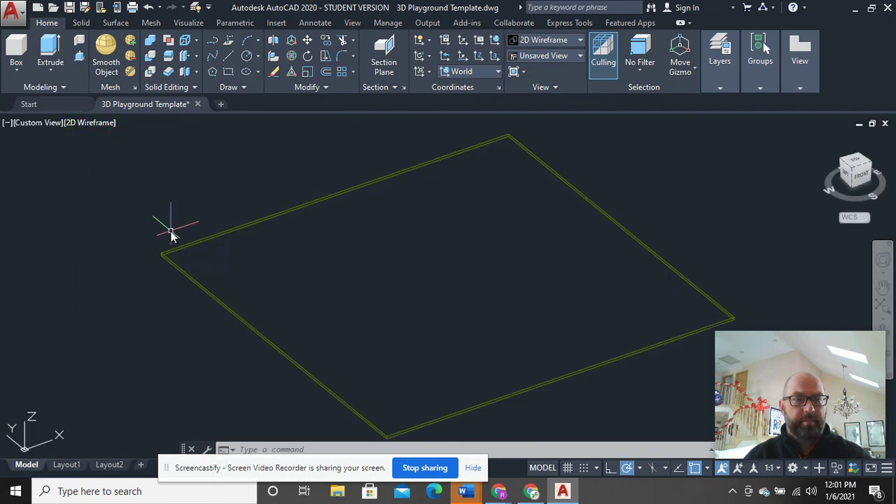
{"action": "left_click", "coordinate": [720, 87]}
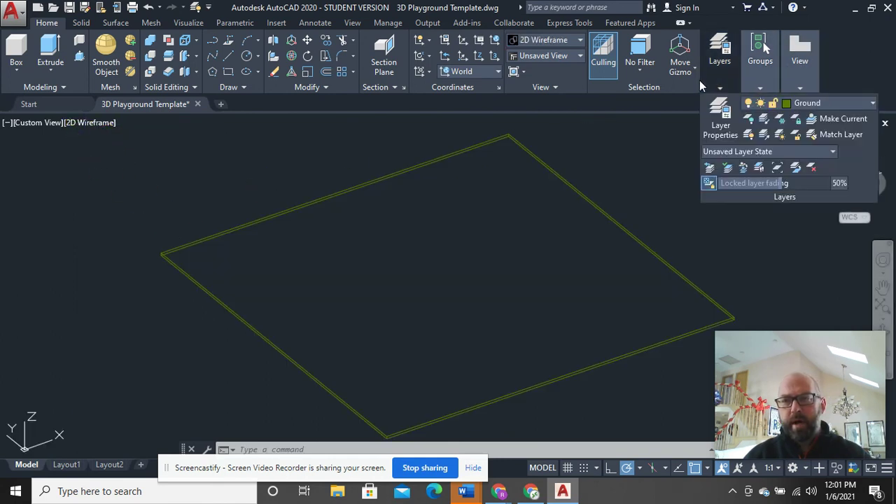
{"action": "left_click", "coordinate": [832, 107]}
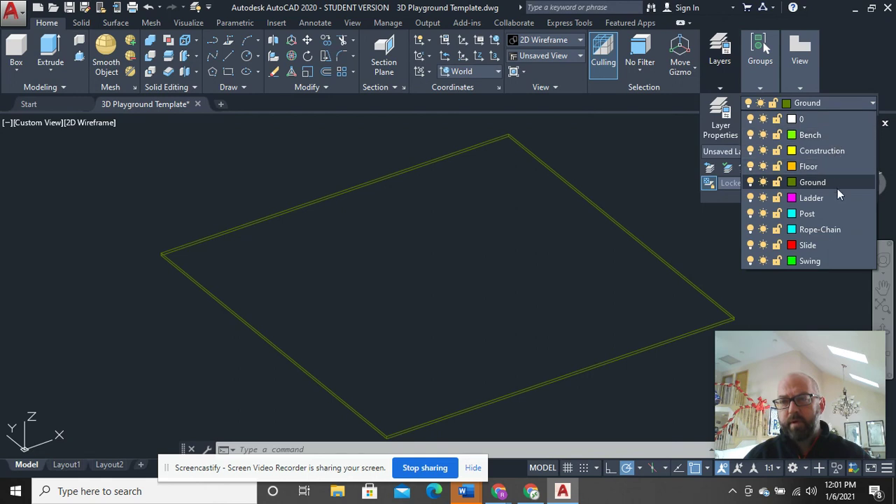
{"action": "left_click", "coordinate": [832, 150]}
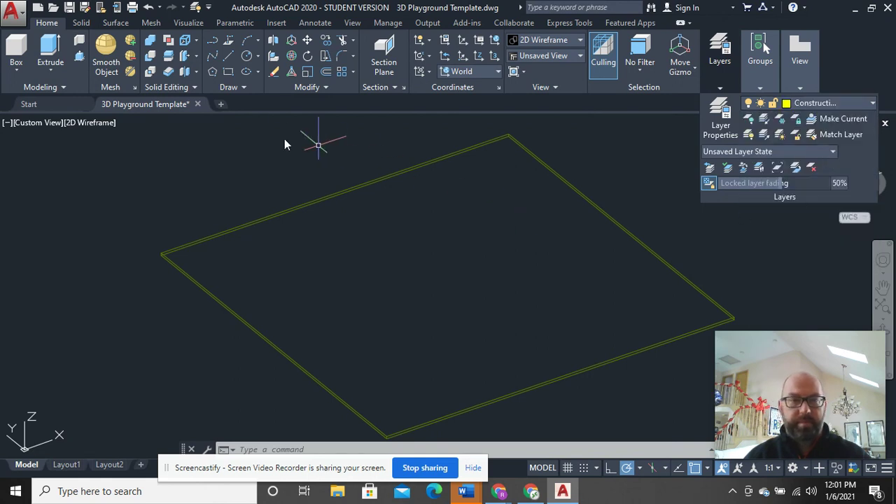
- Draw connected lines along the two far upper edges of the ground slab, snapping to its top corners
{"action": "left_click", "coordinate": [232, 58]}
{"action": "scroll", "coordinate": [186, 214], "scroll_direction": "up", "scroll_amount": 5}
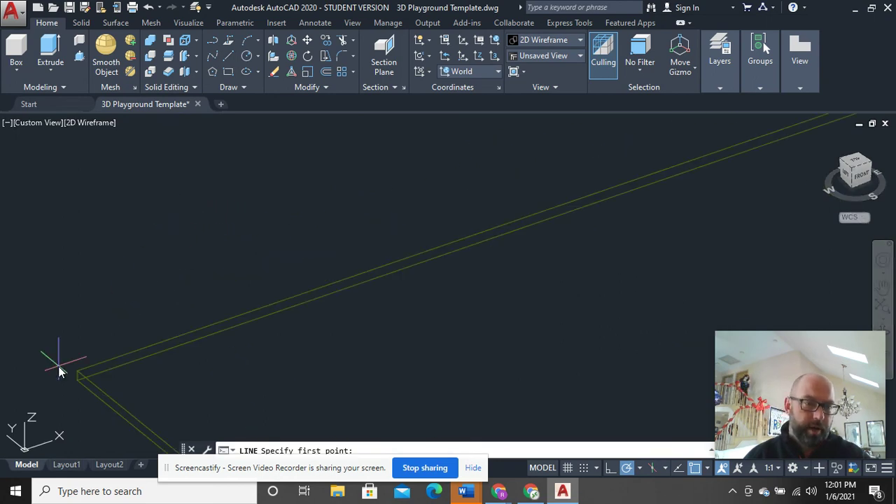
{"action": "left_click", "coordinate": [78, 372]}
{"action": "scroll", "coordinate": [310, 184], "scroll_direction": "down", "scroll_amount": 5}
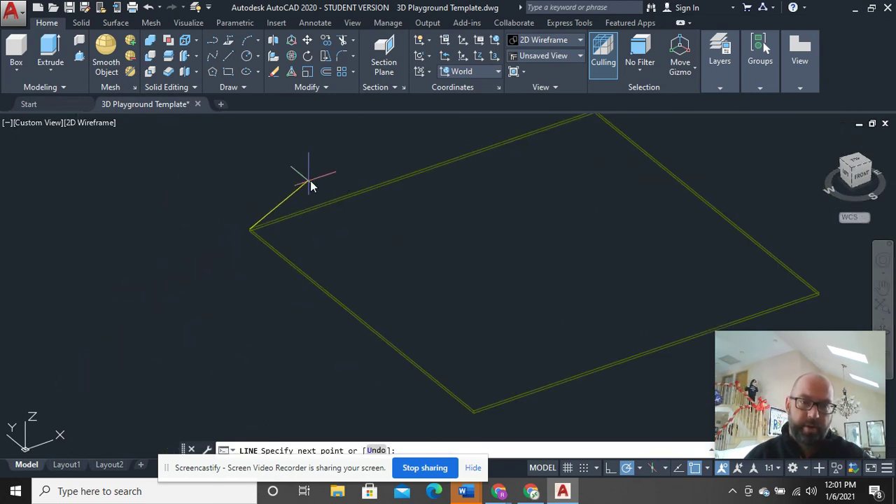
{"action": "scroll", "coordinate": [556, 184], "scroll_direction": "up", "scroll_amount": 5}
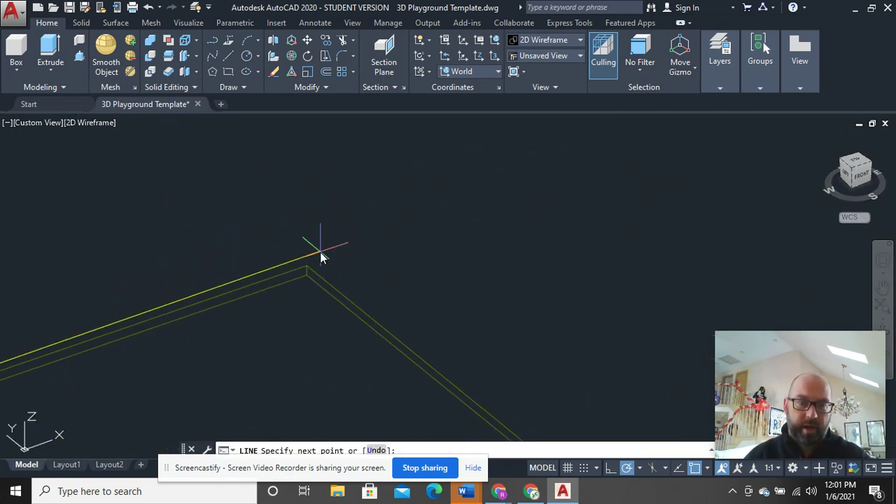
{"action": "left_click", "coordinate": [324, 258]}
{"action": "scroll", "coordinate": [489, 259], "scroll_direction": "down", "scroll_amount": 5}
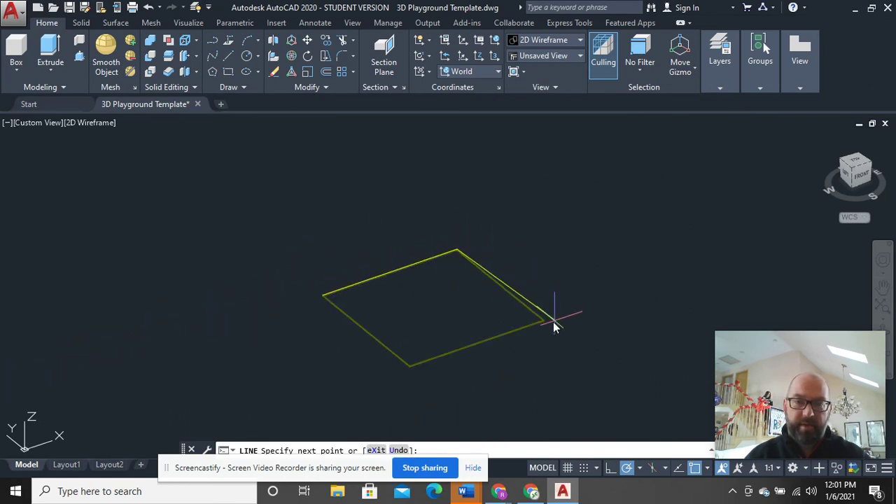
{"action": "mouse_move", "coordinate": [553, 321]}
{"action": "middle_mouse_down"}
{"action": "mouse_move", "coordinate": [378, 274]}
{"action": "mouse_move", "coordinate": [206, 282]}
{"action": "middle_mouse_up"}
{"action": "scroll", "coordinate": [378, 273], "scroll_direction": "up", "scroll_amount": 5}
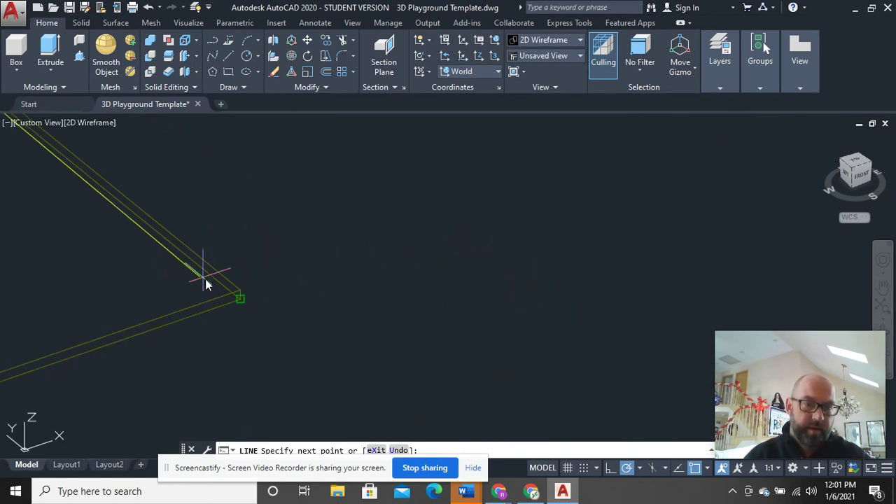
{"action": "left_click", "coordinate": [242, 290]}
- Continue the lines along the slab's two near upper edges back to the starting corner and finish the closed outline
{"action": "scroll", "coordinate": [354, 292], "scroll_direction": "down", "scroll_amount": 5}
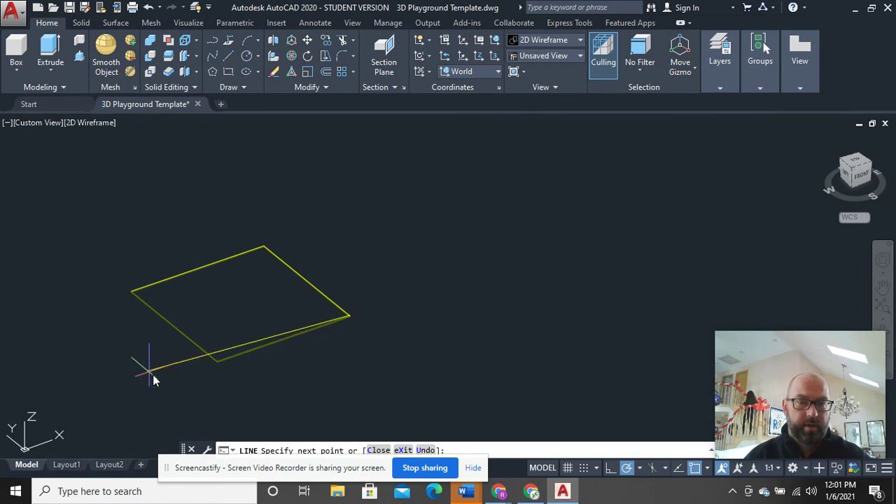
{"action": "scroll", "coordinate": [152, 375], "scroll_direction": "up", "scroll_amount": 5}
{"action": "middle_click_drag", "start_coordinate": [153, 375], "coordinate": [465, 353]}
{"action": "scroll", "coordinate": [409, 311], "scroll_direction": "up", "scroll_amount": 3}
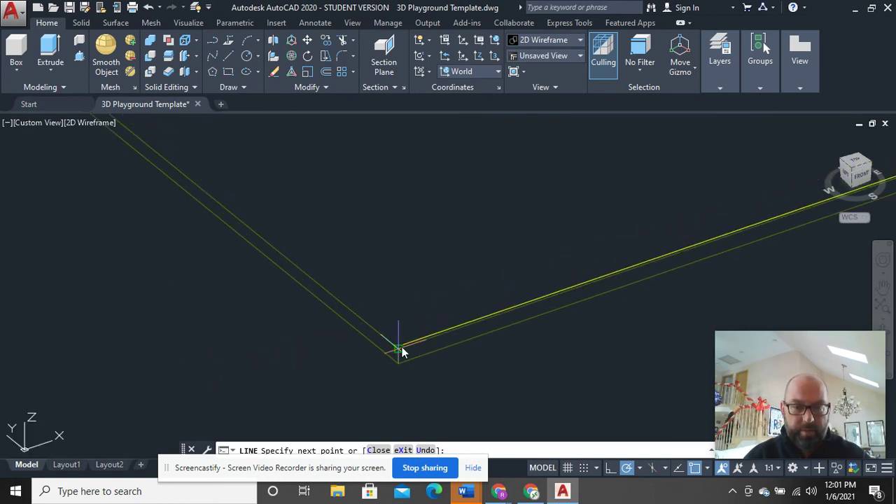
{"action": "scroll", "coordinate": [91, 284], "scroll_direction": "down", "scroll_amount": 8}
{"action": "middle_click_drag", "start_coordinate": [88, 283], "coordinate": [625, 442]}
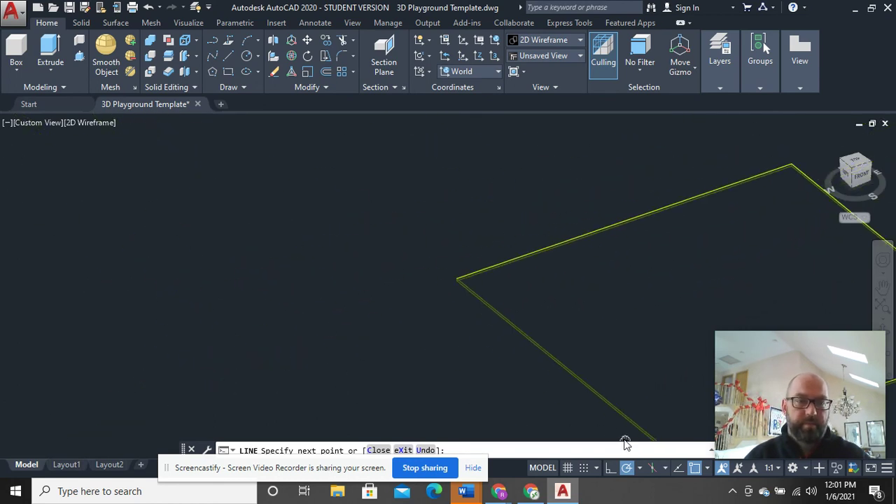
{"action": "scroll", "coordinate": [466, 293], "scroll_direction": "up", "scroll_amount": 6}
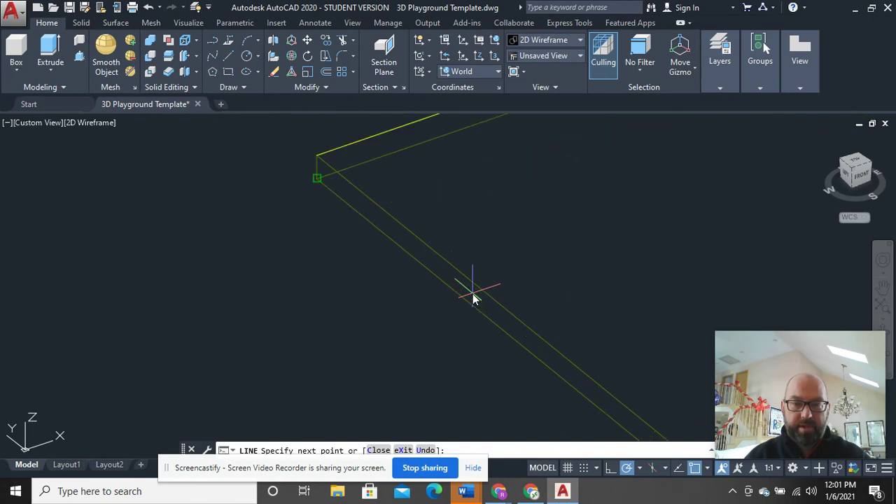
{"action": "left_click", "coordinate": [316, 156]}
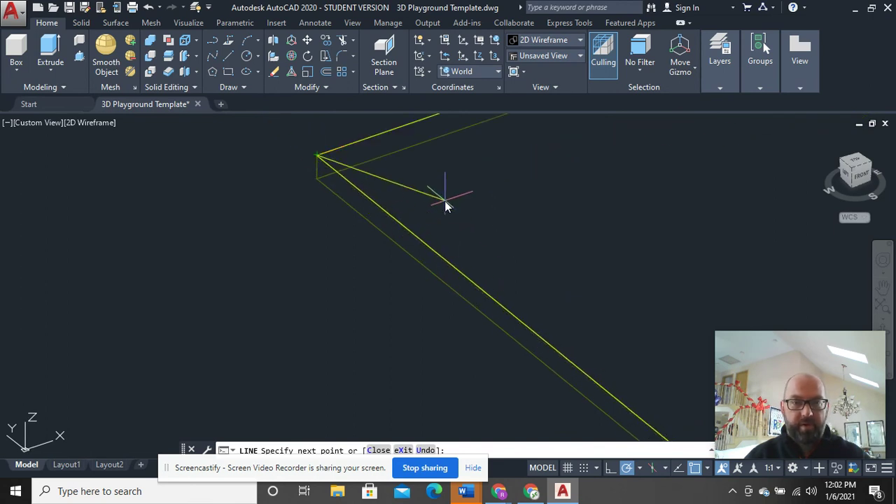
{"action": "scroll", "coordinate": [445, 201], "scroll_direction": "down", "scroll_amount": 4}
{"action": "right_click", "coordinate": [546, 202]}
{"action": "left_click", "coordinate": [574, 209]}
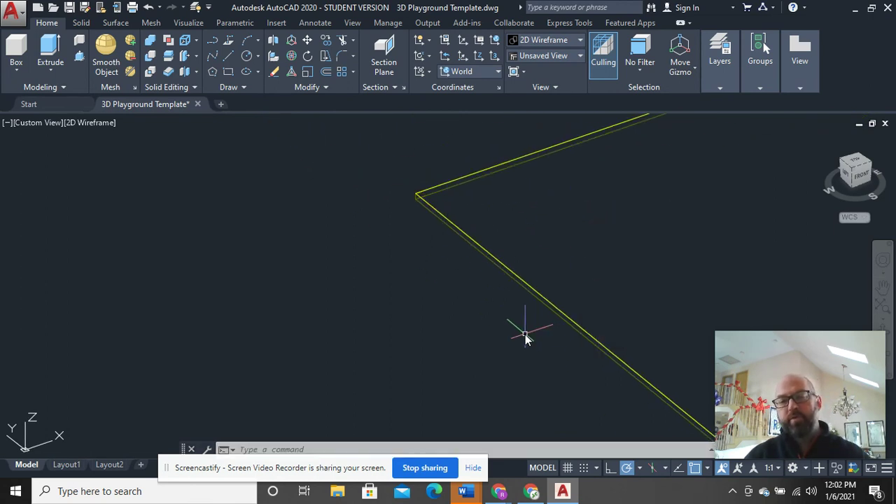
- Delete the green ground slab from beneath the yellow construction outline
{"action": "left_click", "coordinate": [536, 301]}
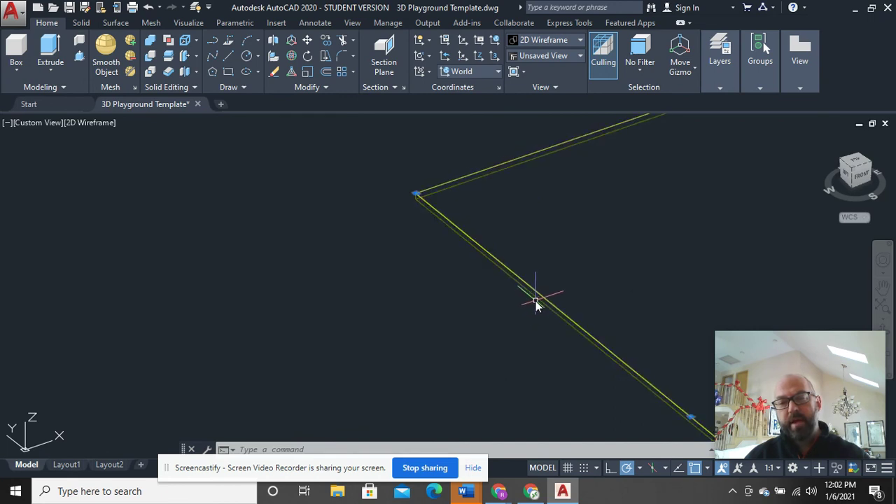
{"action": "key", "text": "Escape"}
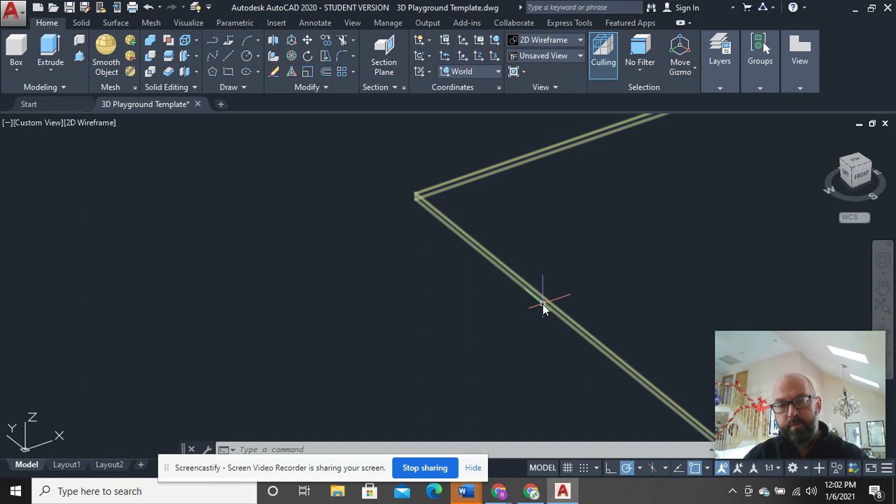
{"action": "left_click", "coordinate": [543, 306]}
{"action": "key", "text": "Escape"}
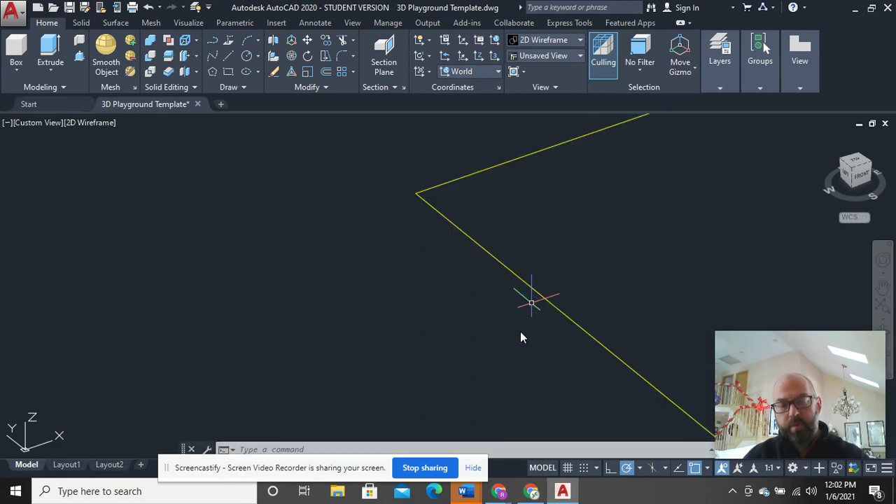
{"action": "scroll", "coordinate": [520, 338], "scroll_direction": "down", "scroll_amount": 5}
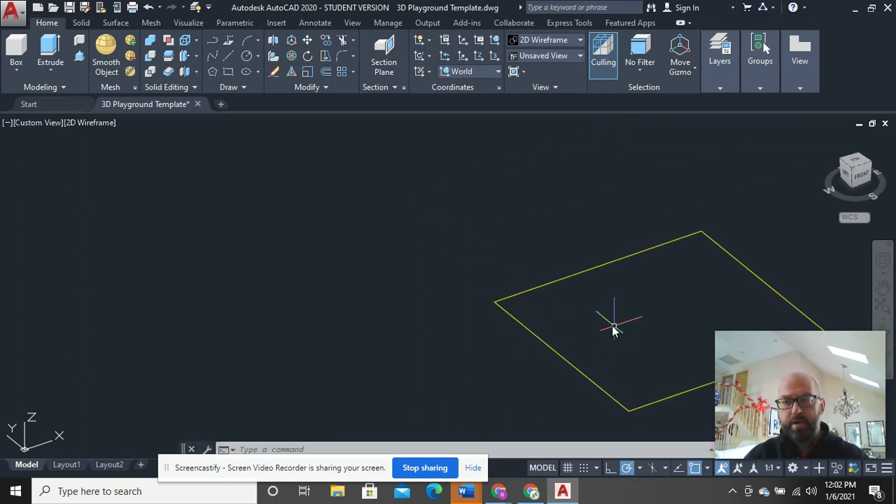
{"action": "middle_click_drag", "start_coordinate": [610, 326], "coordinate": [460, 300]}
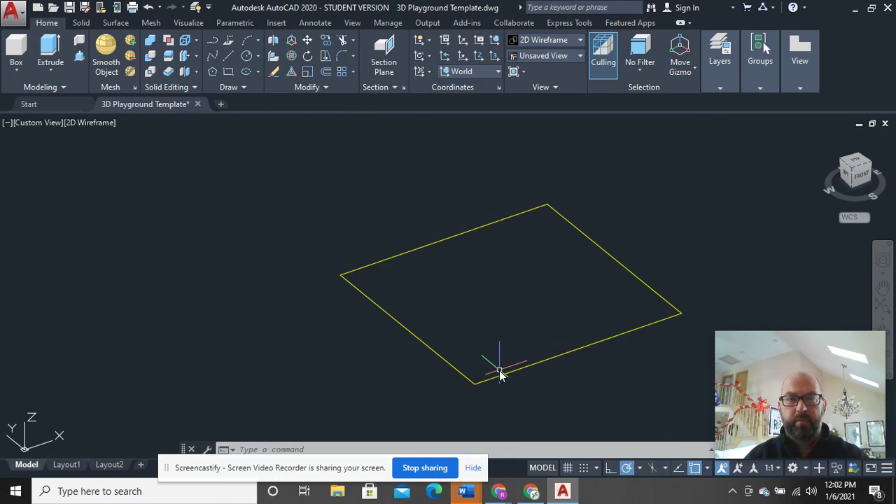
{"action": "left_click", "coordinate": [149, 8]}
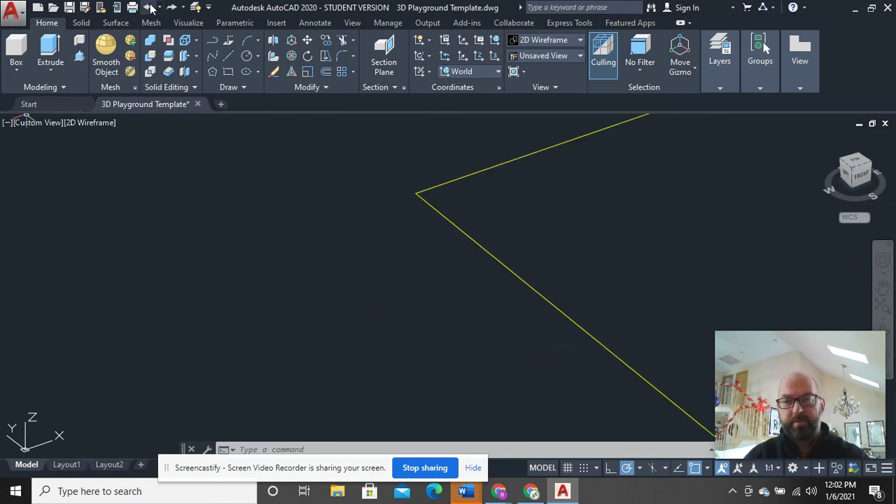
{"action": "left_click", "coordinate": [793, 467]}
{"action": "left_click", "coordinate": [803, 388]}
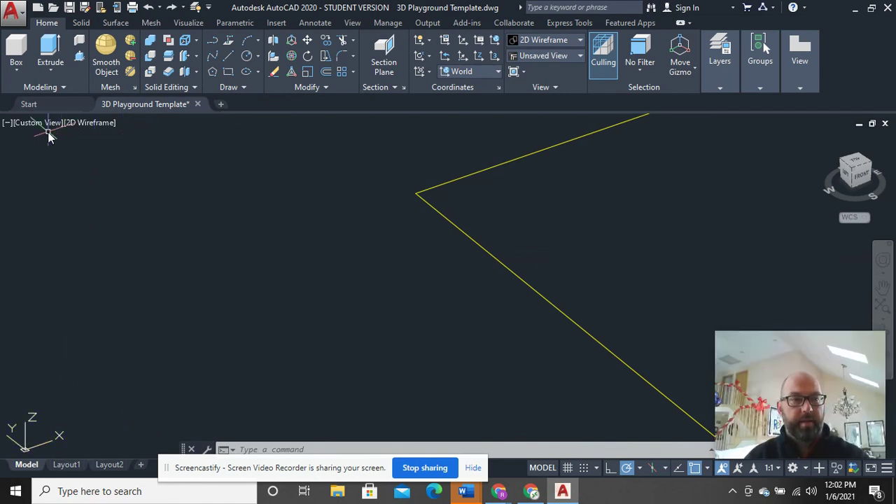
{"action": "left_click", "coordinate": [28, 127]}
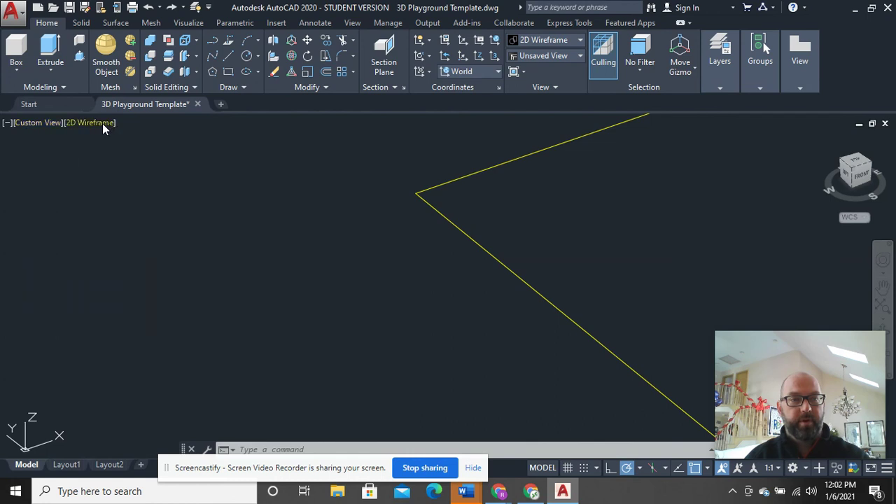